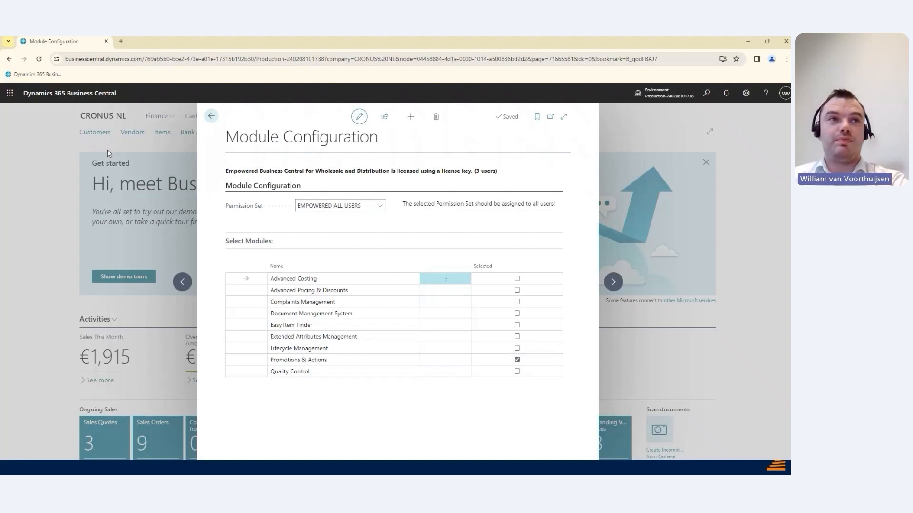
# Step: Leave the module configuration and open the Promotions List of the Promotions & Actions module
pyautogui.click(212, 116)
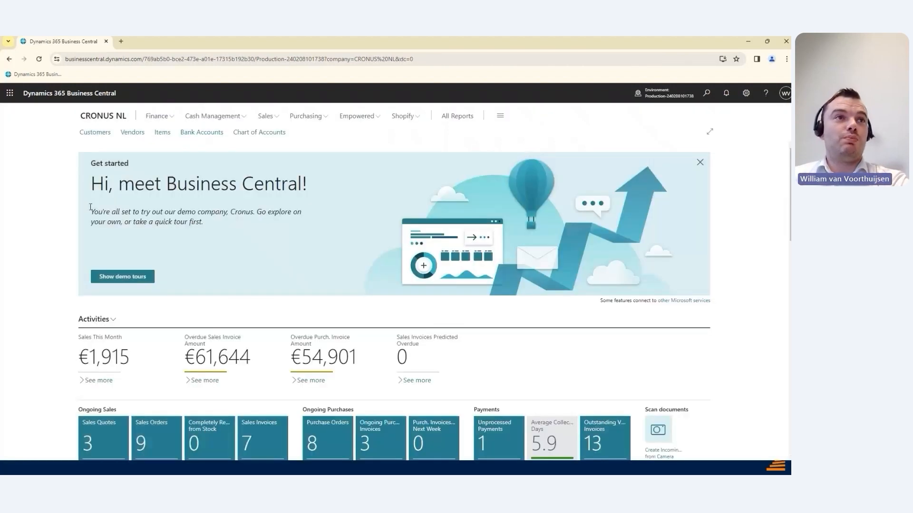
pyautogui.click(363, 116)
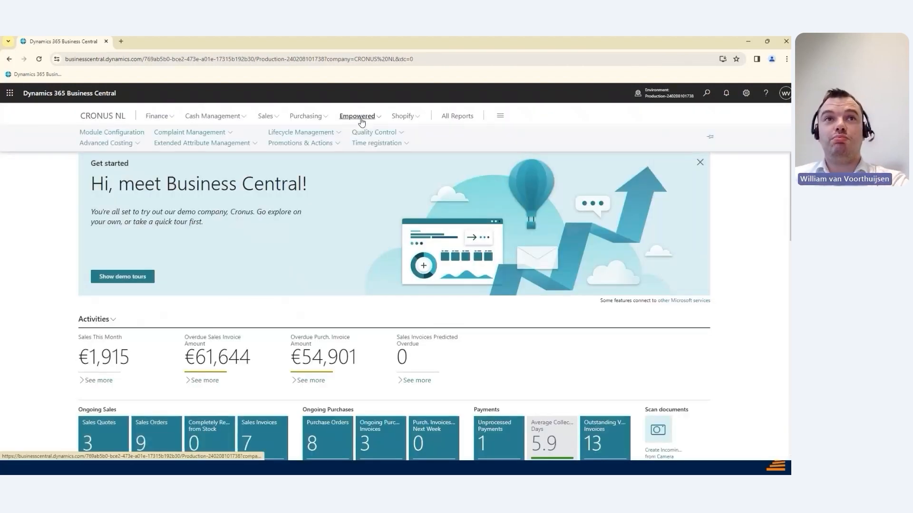
pyautogui.click(314, 144)
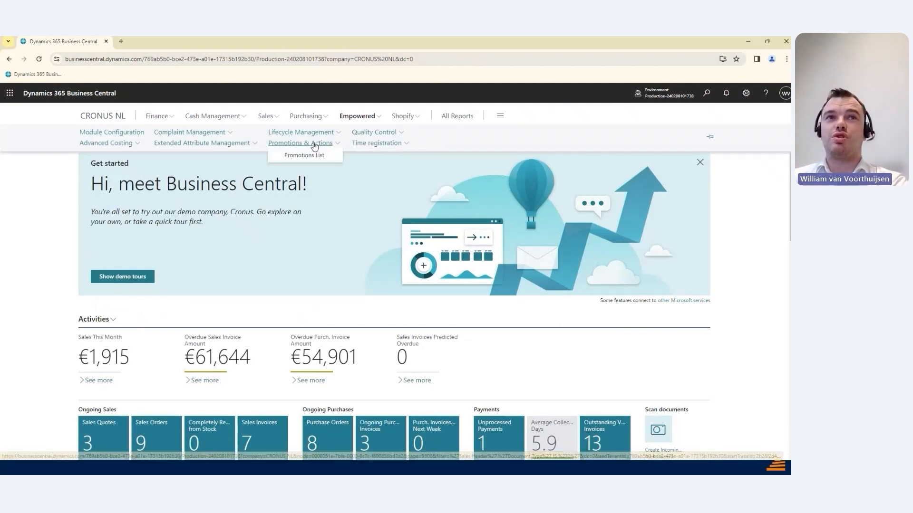
pyautogui.click(314, 156)
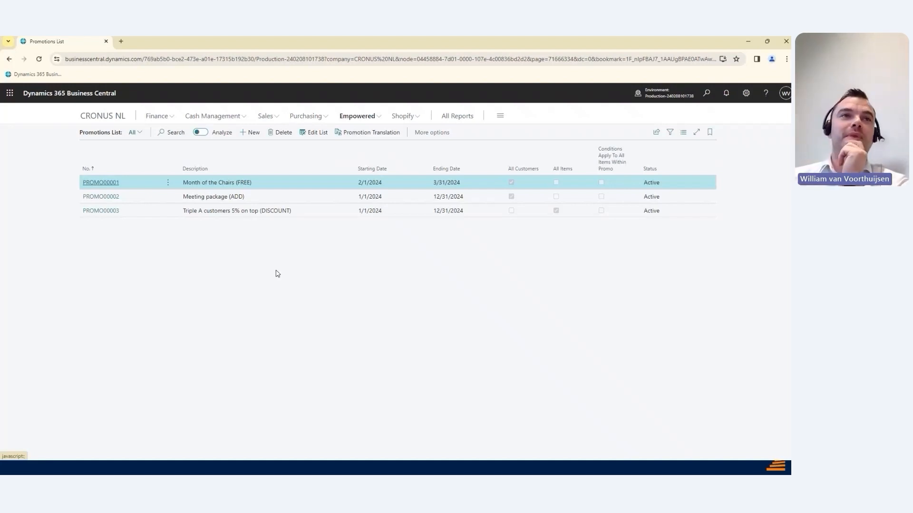
# Step: Open the Month of the Chairs (FREE) promotion and review its customer settings
pyautogui.click(112, 186)
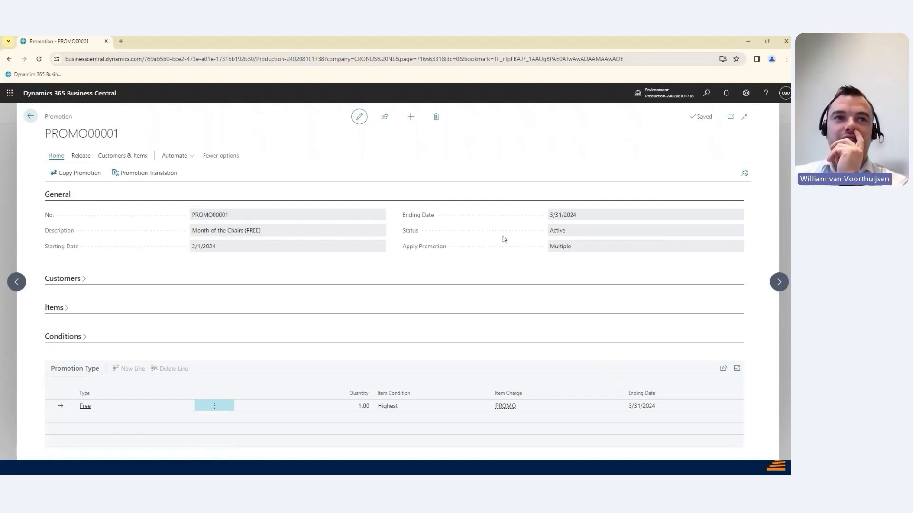
pyautogui.click(76, 284)
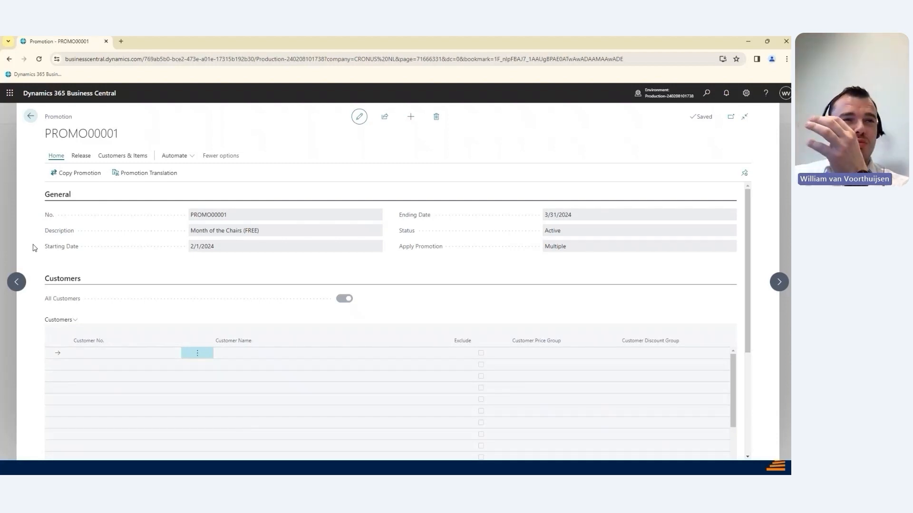
pyautogui.scroll(-2, 378, 319)
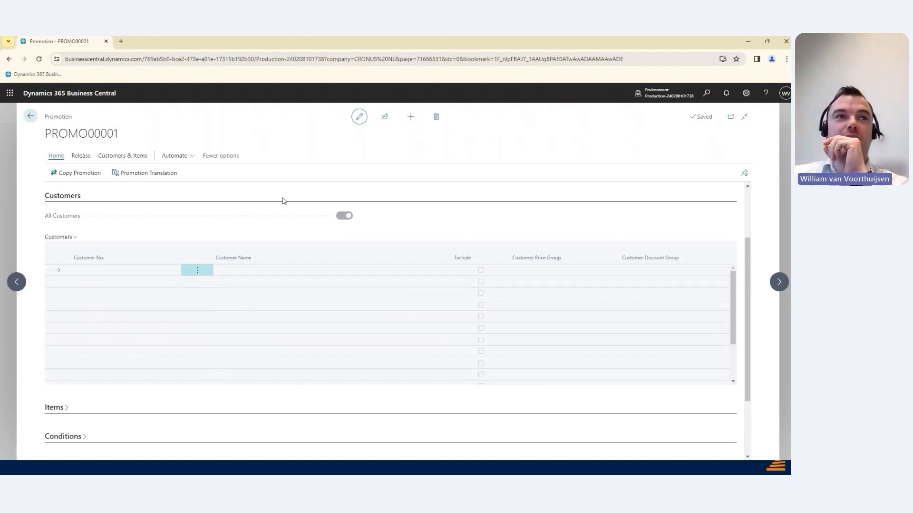
pyautogui.click(60, 199)
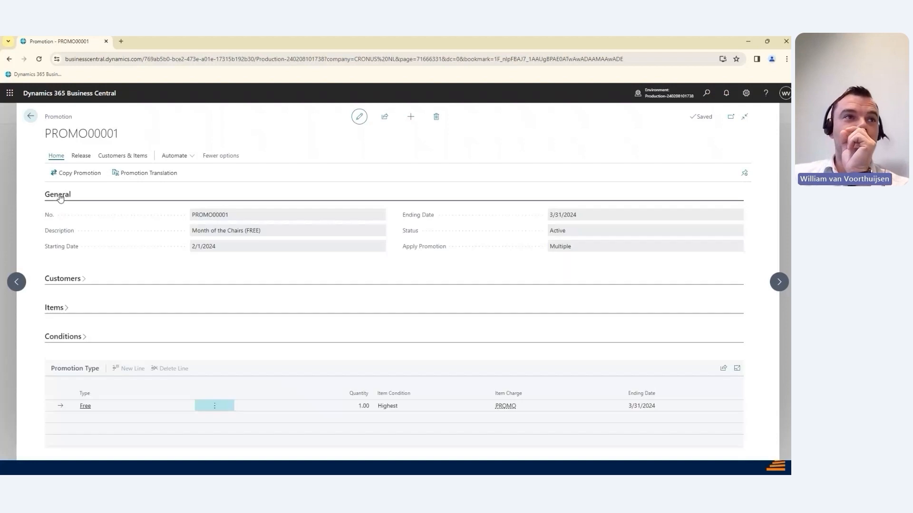
# Step: Review the items and conditions of the Month of the Chairs promotion, and return to the promotions list
pyautogui.click(59, 311)
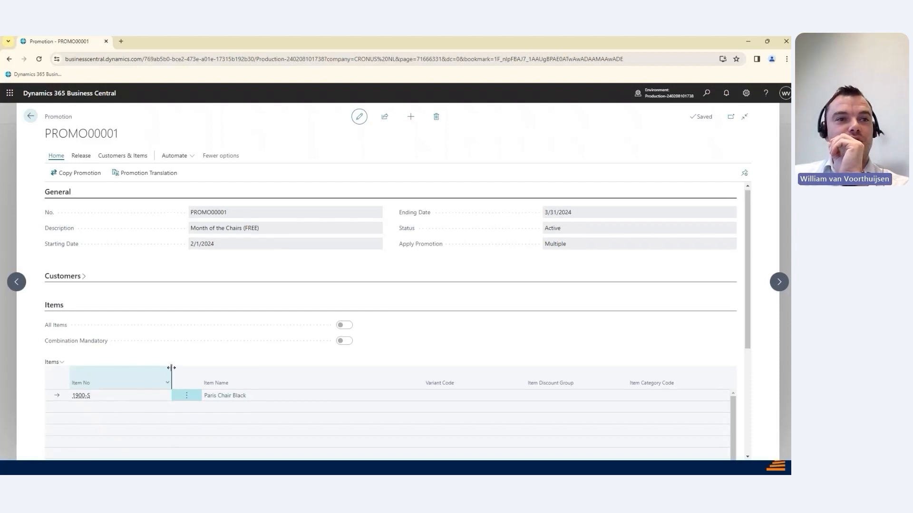
pyautogui.scroll(-1, 171, 367)
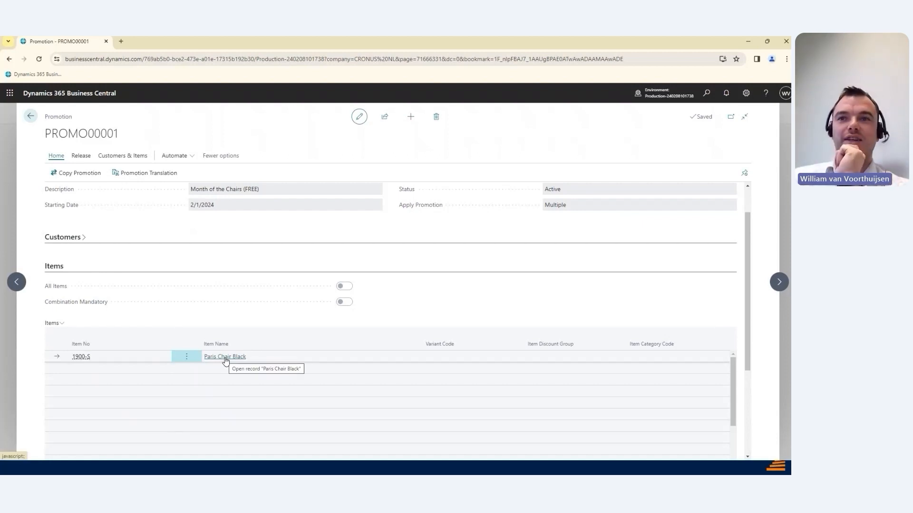
pyautogui.click(60, 266)
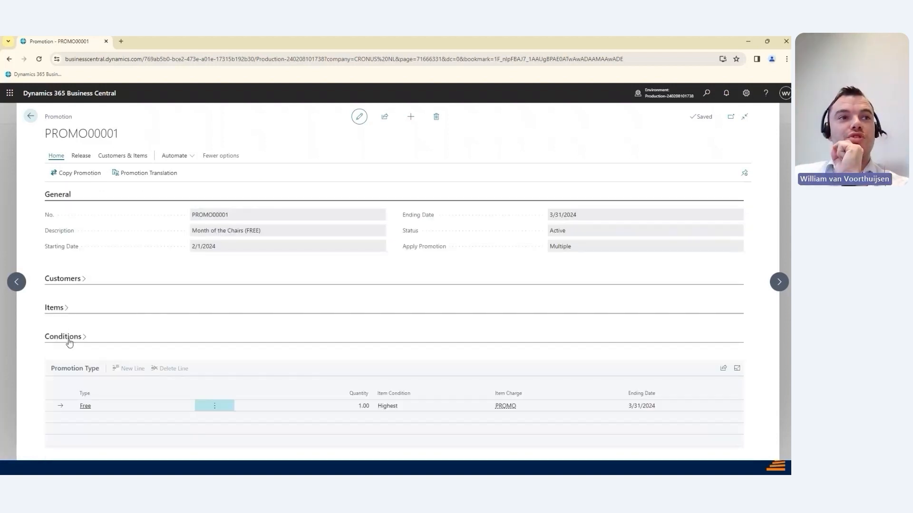
pyautogui.click(70, 340)
pyautogui.scroll(-1, 157, 304)
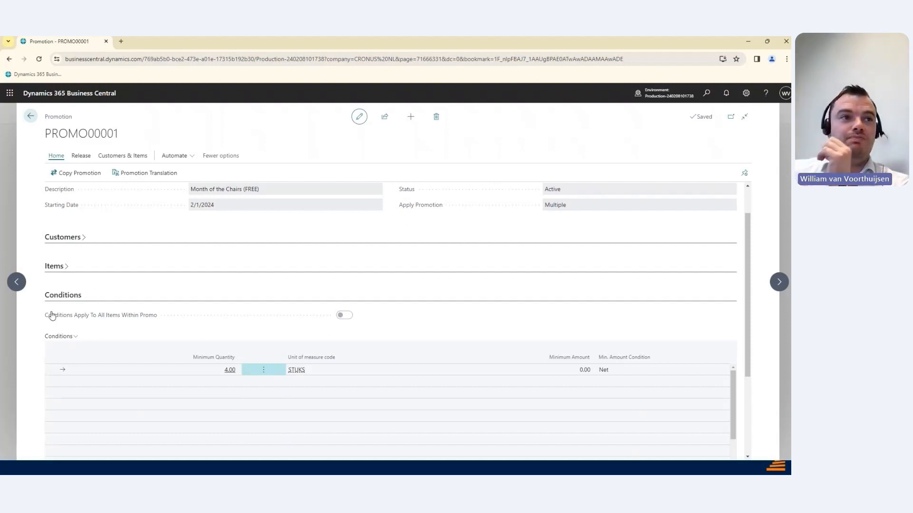
pyautogui.click(66, 299)
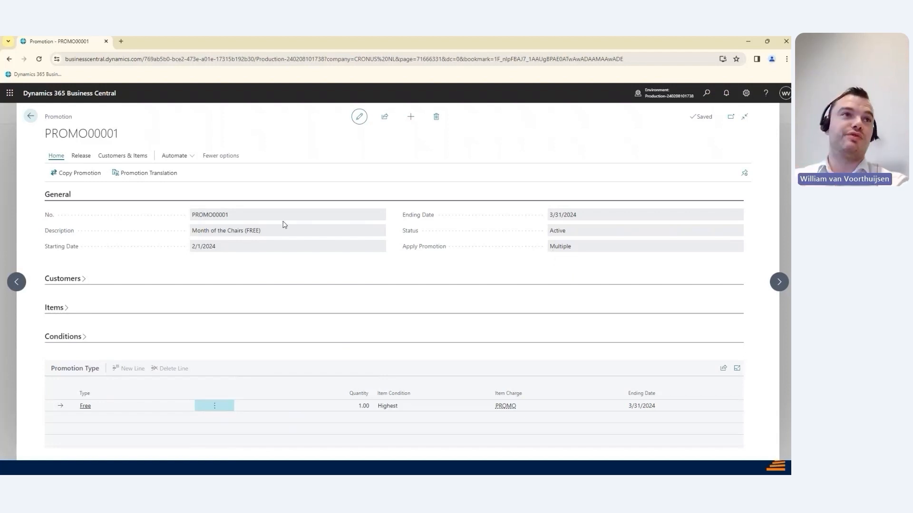
pyautogui.click(32, 118)
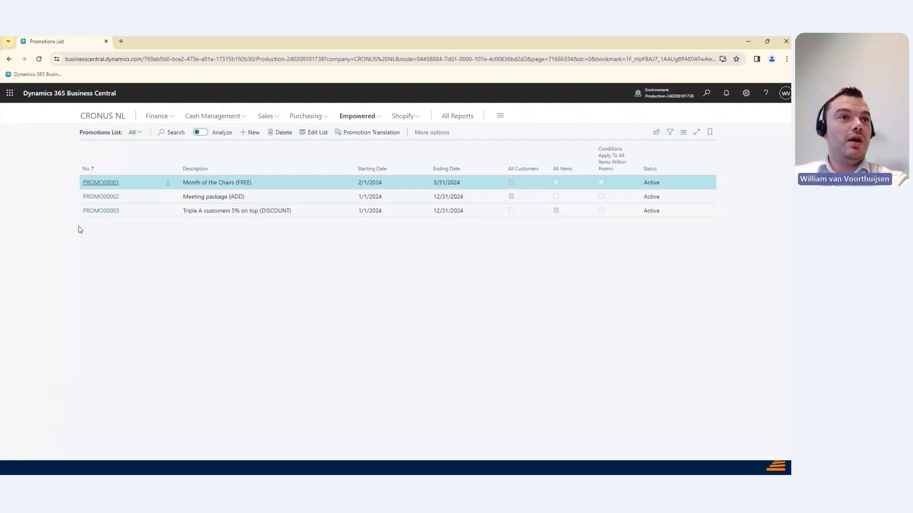
# Step: Open the Meeting package (ADD) promotion, review its conditions, items and promotion type, and close it
pyautogui.click(103, 197)
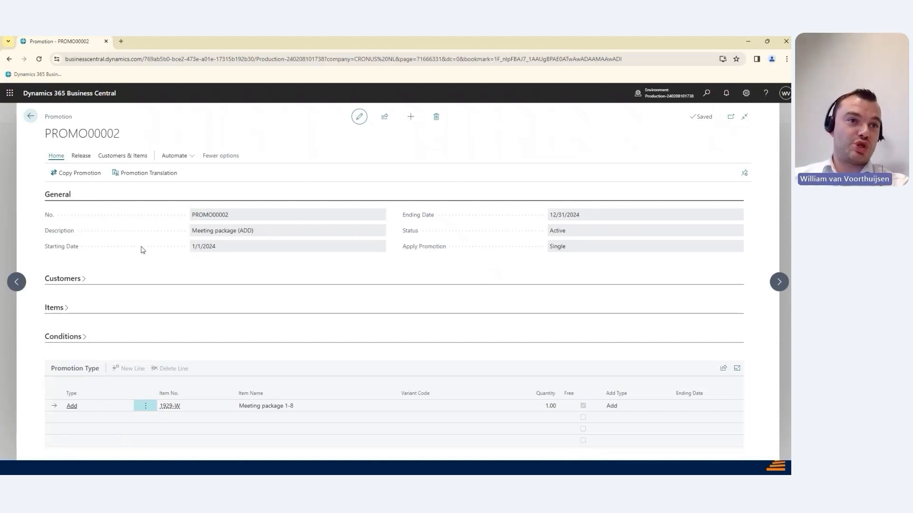
pyautogui.click(74, 339)
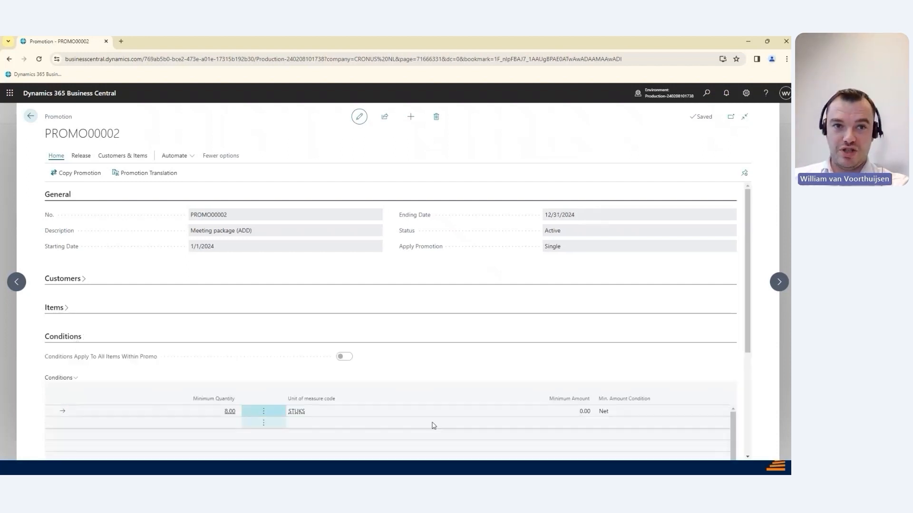
pyautogui.moveTo(746, 358); pyautogui.dragTo(746, 396)
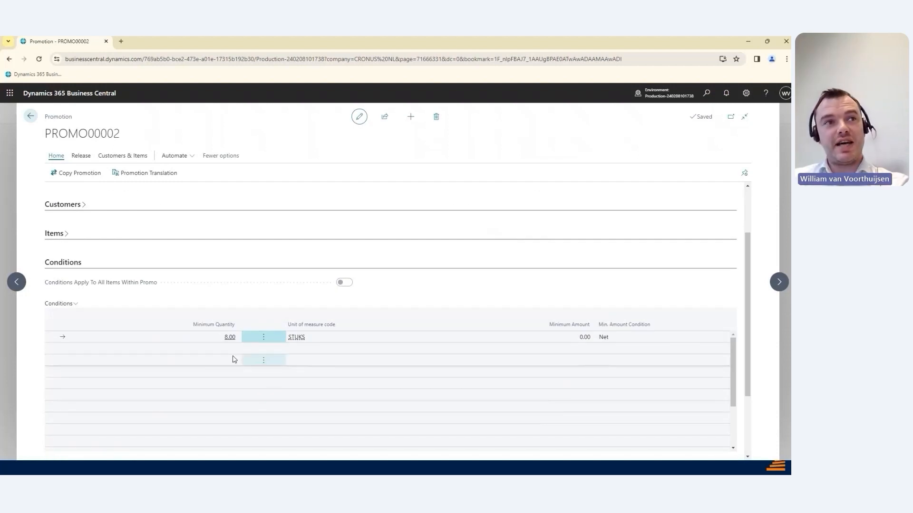
pyautogui.click(58, 239)
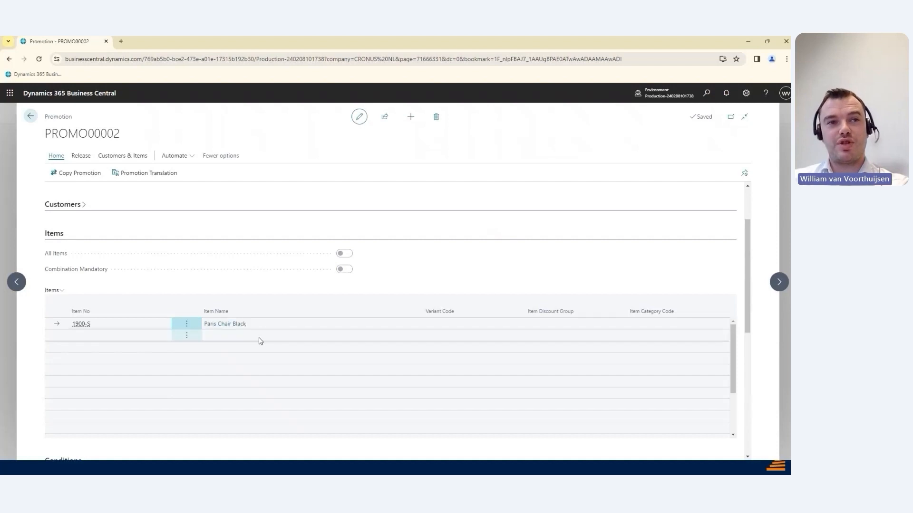
pyautogui.click(64, 234)
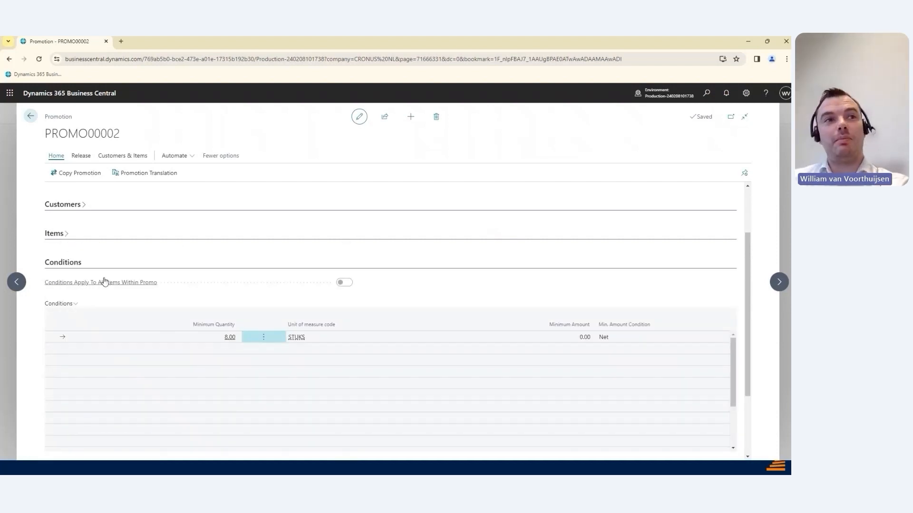
pyautogui.scroll(-2, 270, 309)
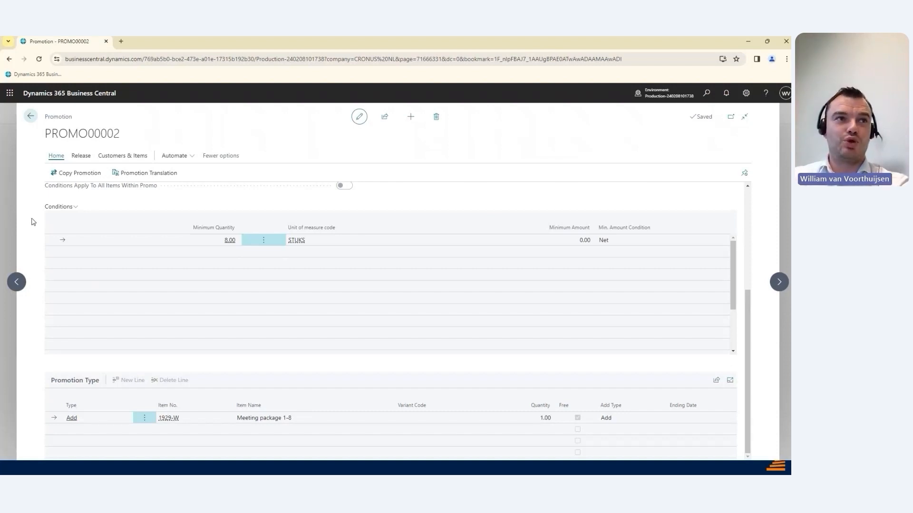
pyautogui.press('Escape')
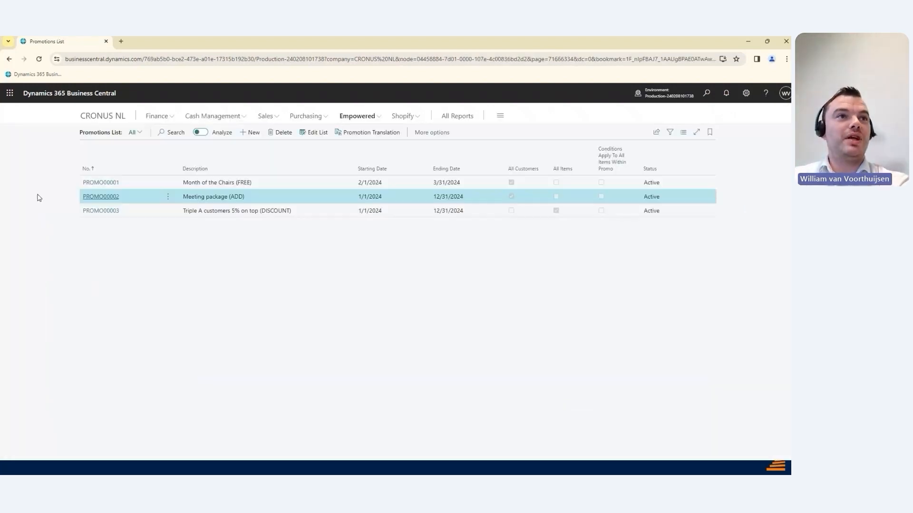
# Step: Return to the home page and open the Adatum Corporation quote from the ongoing sales quotes
pyautogui.press('Escape')
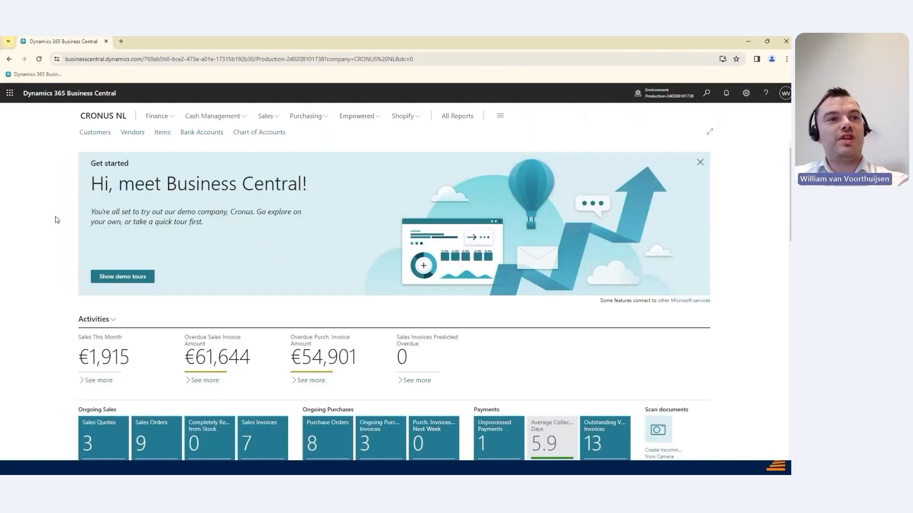
pyautogui.scroll(-2, 43, 244)
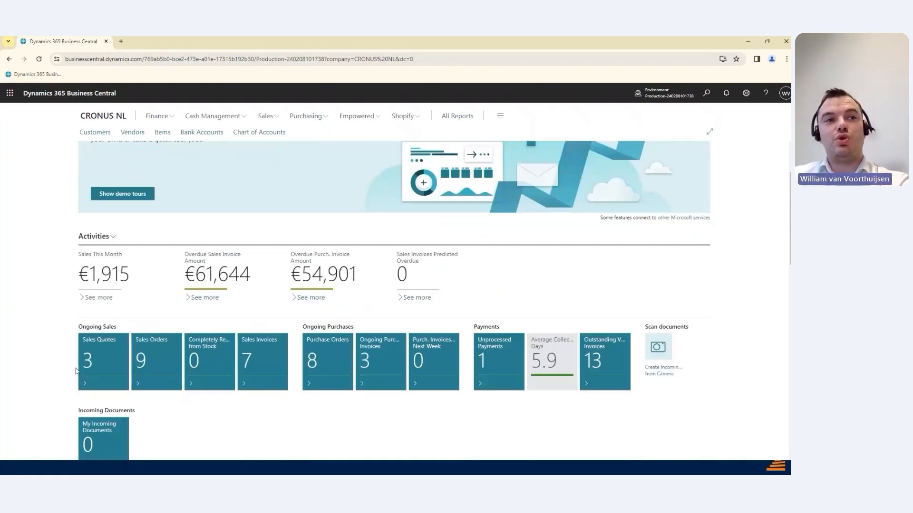
pyautogui.click(107, 364)
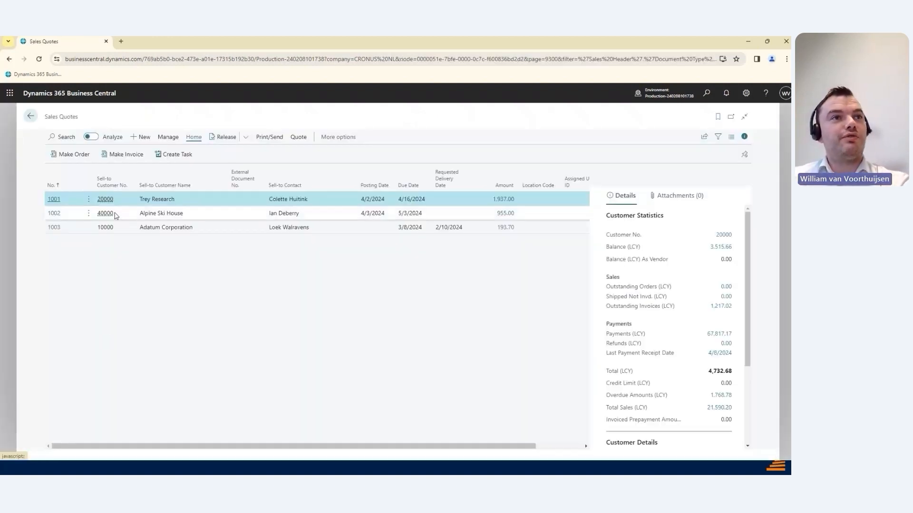
pyautogui.click(58, 232)
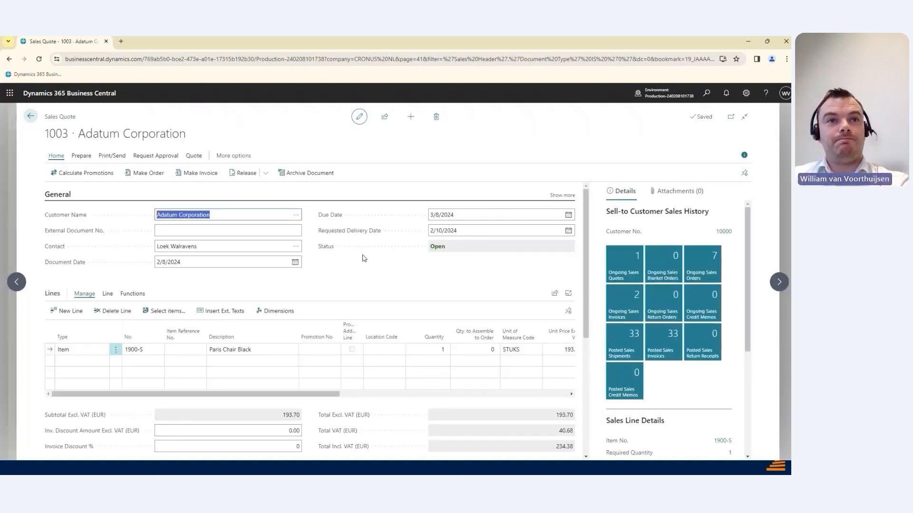
# Step: Set the Paris Chair Black line's quantity to 4 and calculate the quote's promotions, acknowledging the shipment date message
pyautogui.scroll(-1, 359, 263)
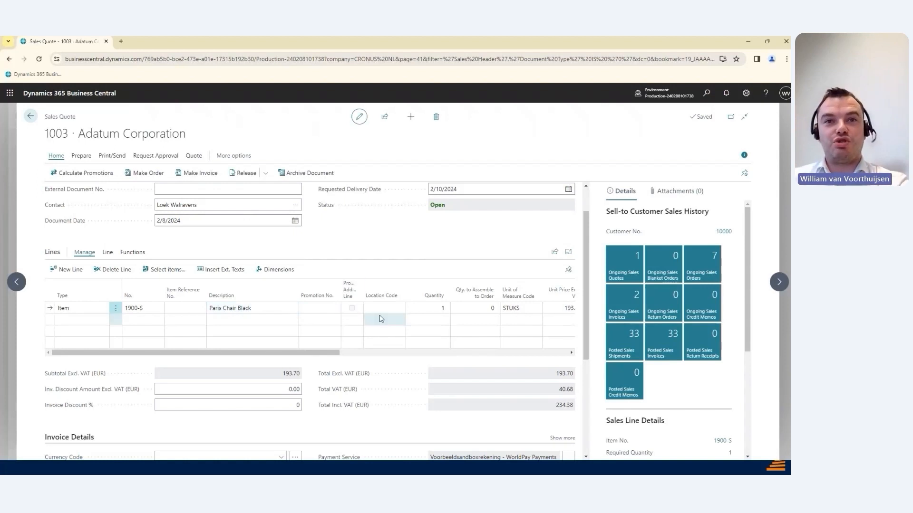
pyautogui.click(432, 309)
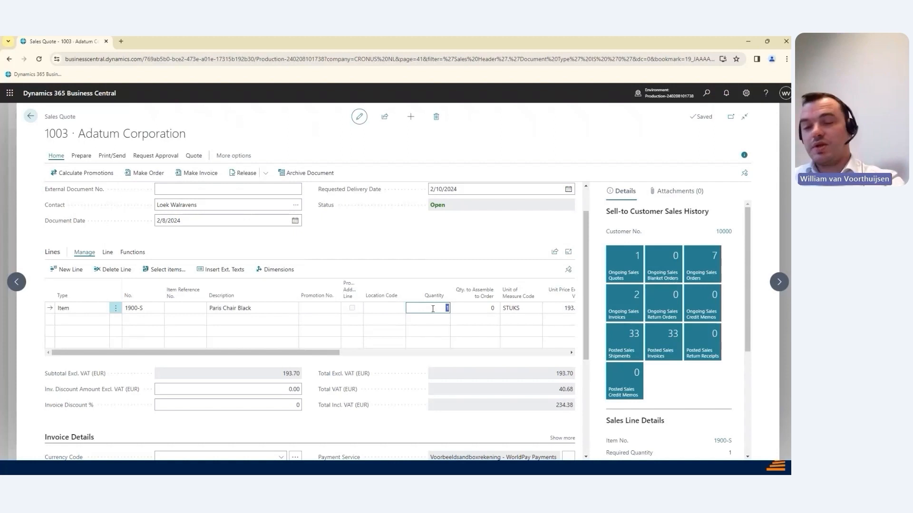
pyautogui.write('4')
pyautogui.press('Tab')
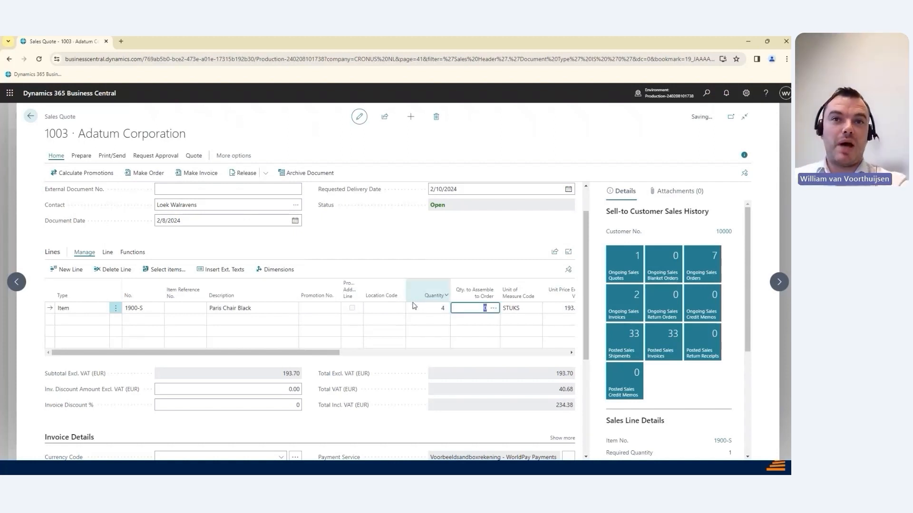
pyautogui.click(95, 177)
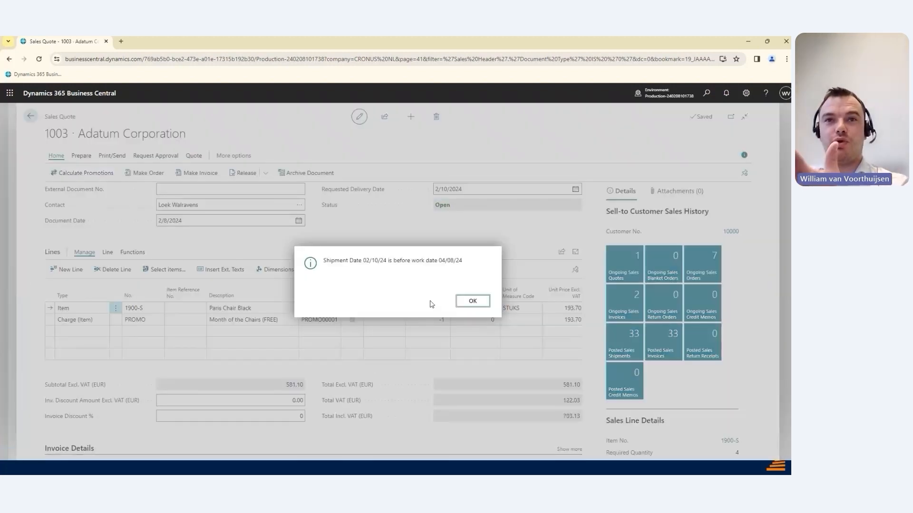
pyautogui.click(471, 301)
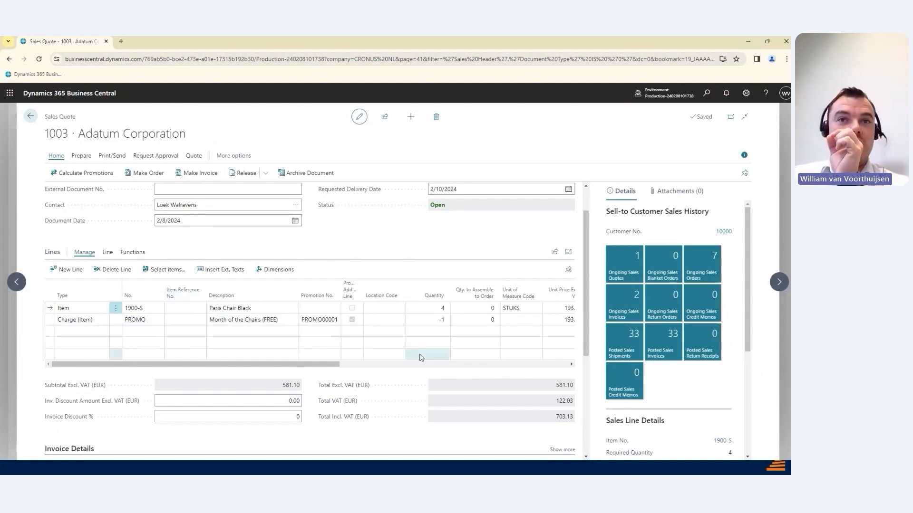
# Step: Set the Paris Chair Black line's quantity to 8 and recalculate the quote's promotions, acknowledging the shipment date messages
pyautogui.click(427, 309)
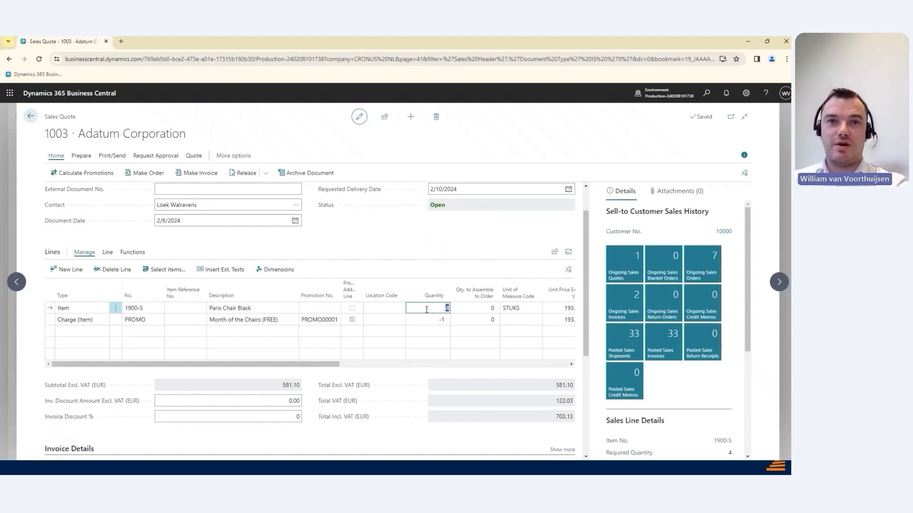
pyautogui.write('8')
pyautogui.press('Tab')
pyautogui.click(82, 175)
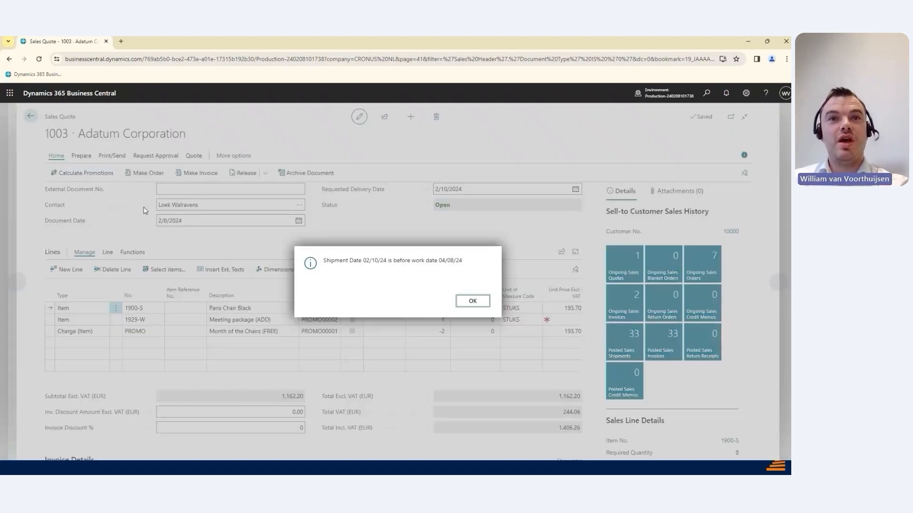
pyautogui.click(471, 302)
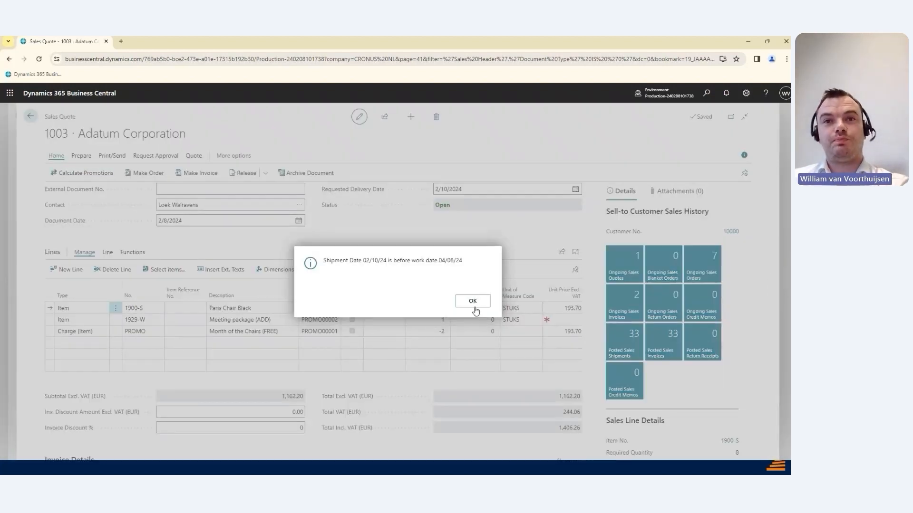
pyautogui.click(473, 304)
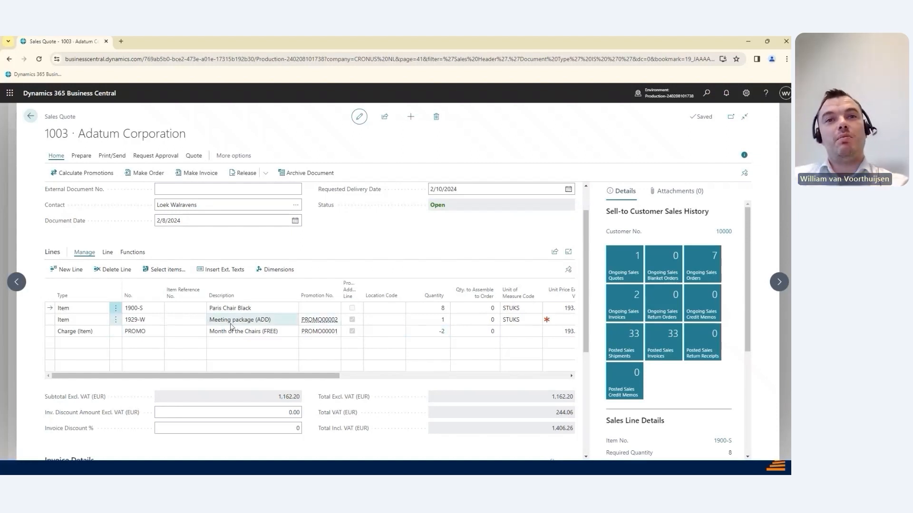
pyautogui.click(441, 308)
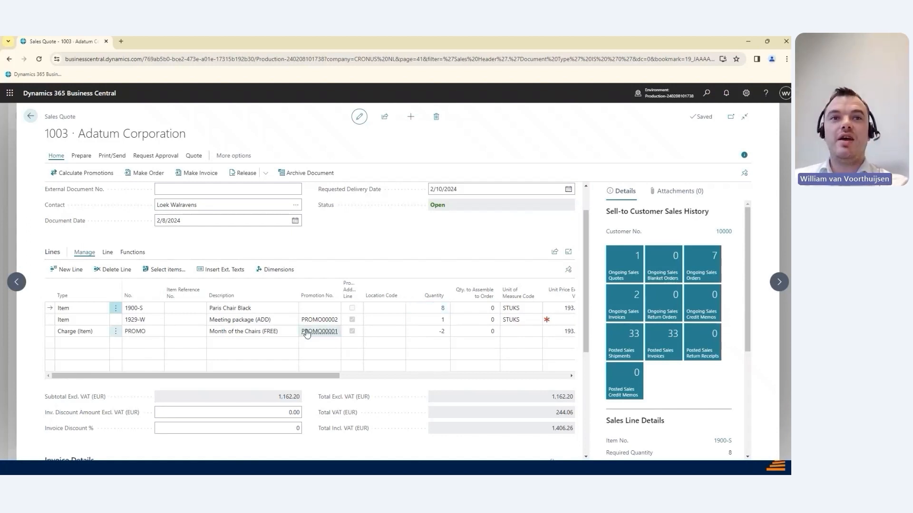
# Step: Set the Paris Chair Black line's quantity to 16 and recalculate the quote's promotions, acknowledging the shipment date messages
pyautogui.click(433, 308)
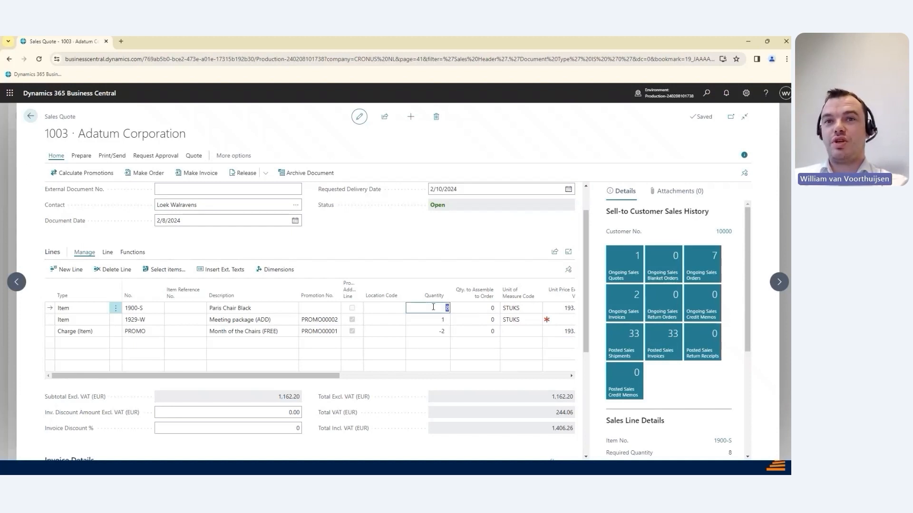
pyautogui.write('16')
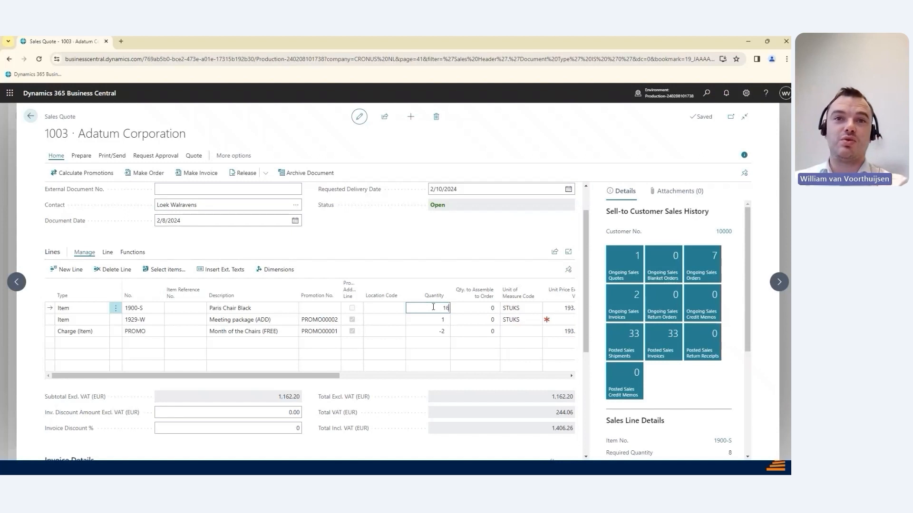
pyautogui.press('Tab')
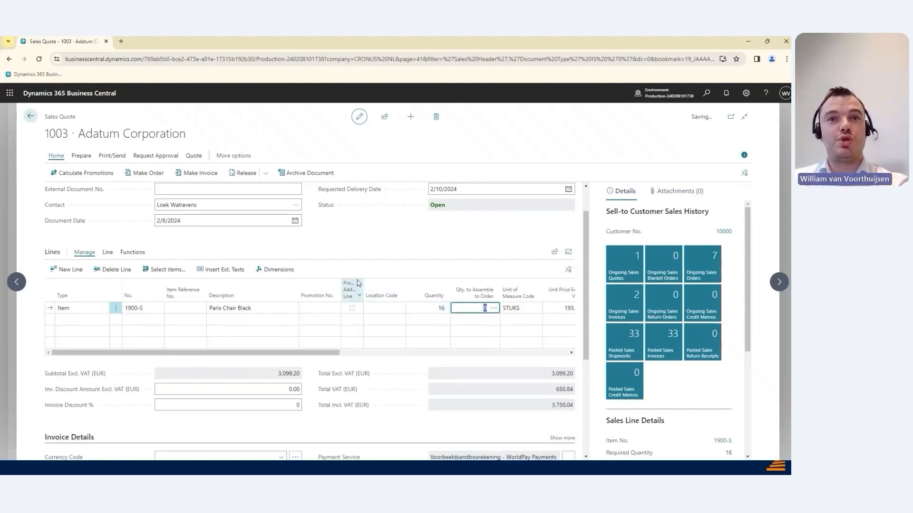
pyautogui.click(93, 176)
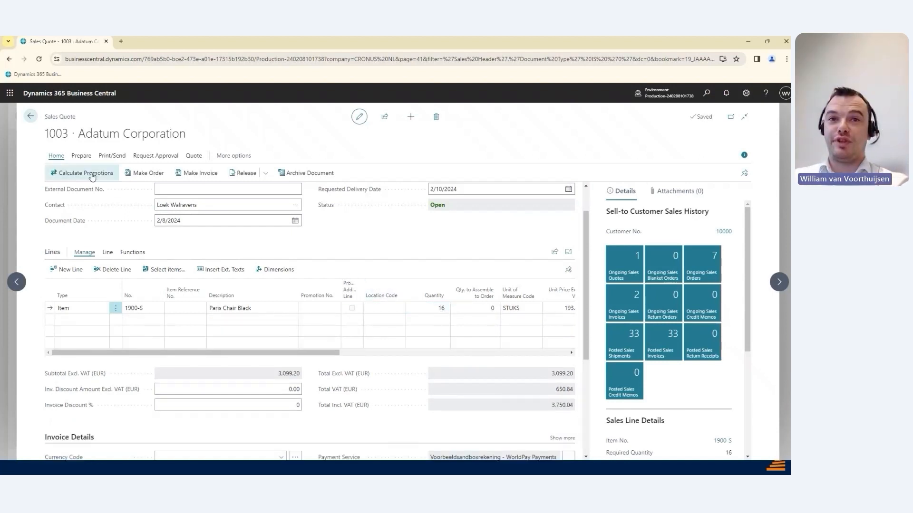
pyautogui.click(472, 300)
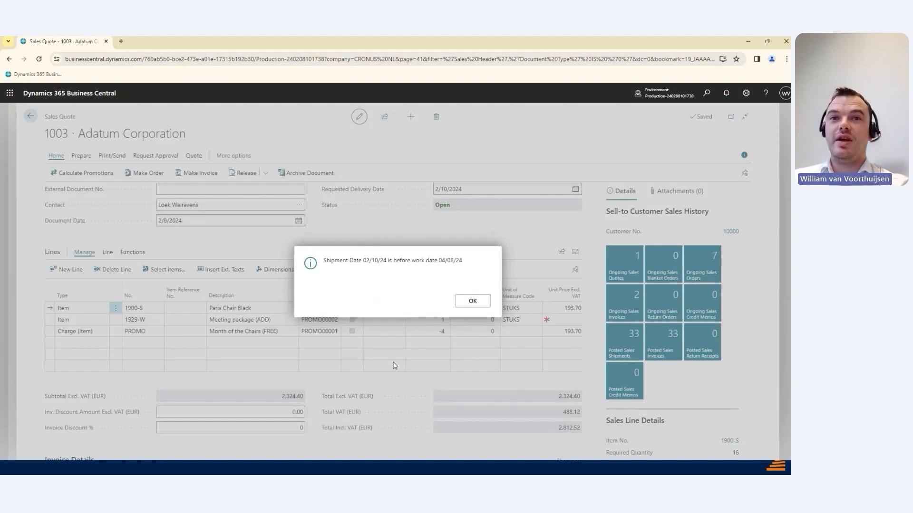
pyautogui.click(472, 301)
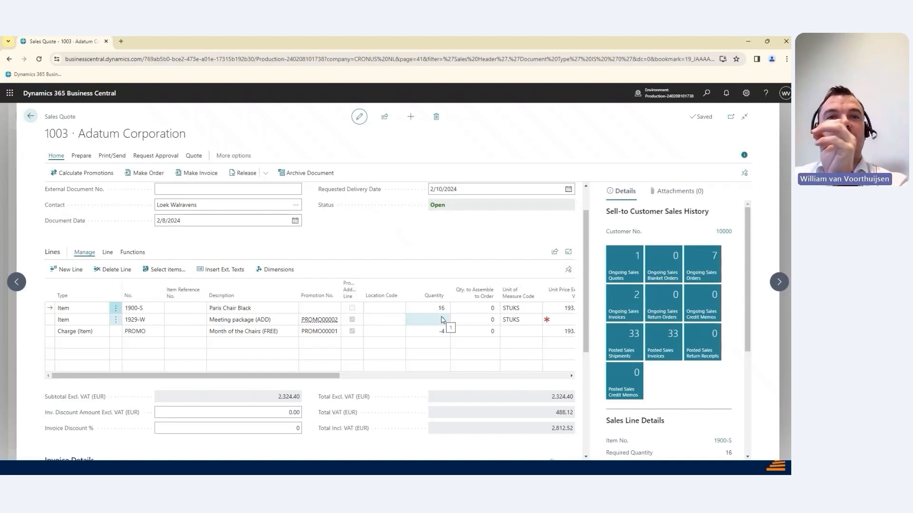
# Step: Open the promotion linked to the Meeting package (ADD) line of the quote
pyautogui.click(305, 320)
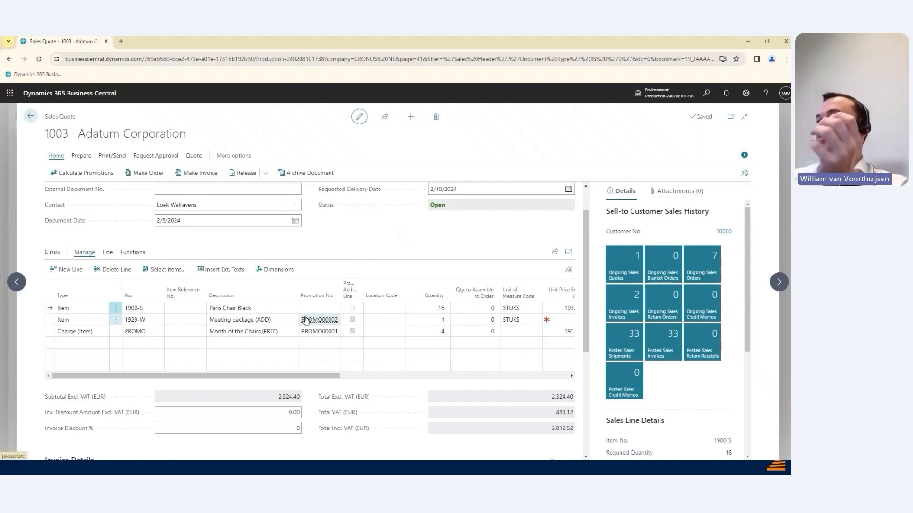